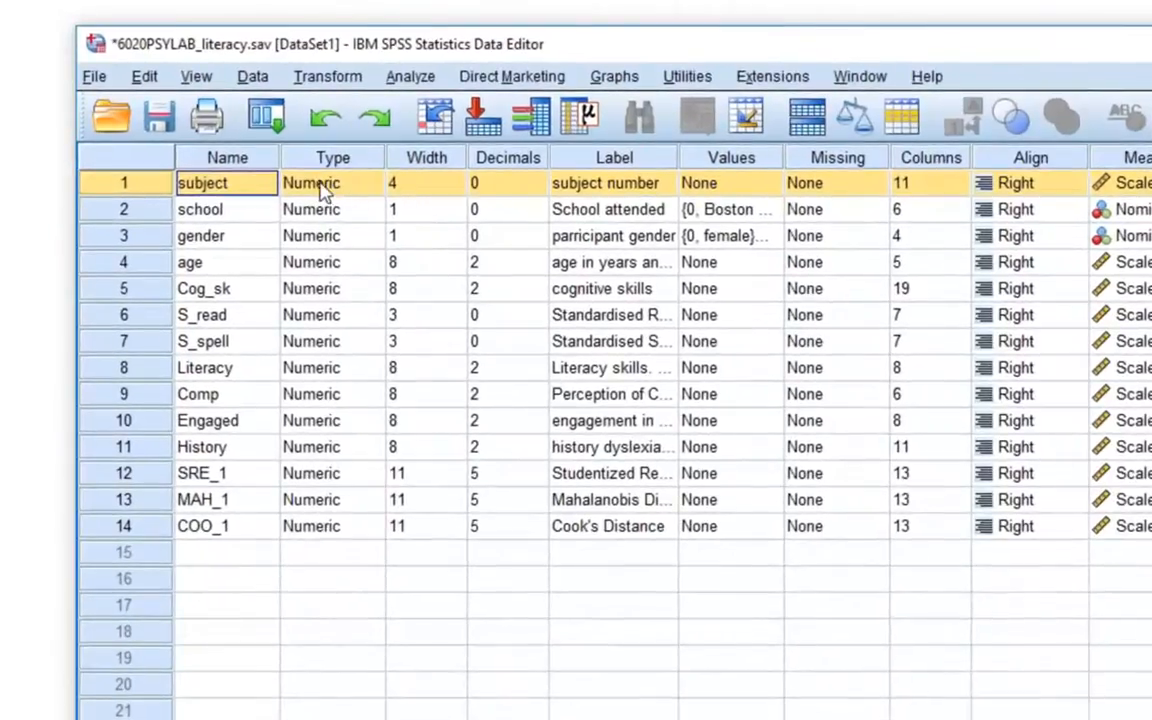
Check the variable type settings of the subject variable and look through the available data operations.
double_click(360, 183)
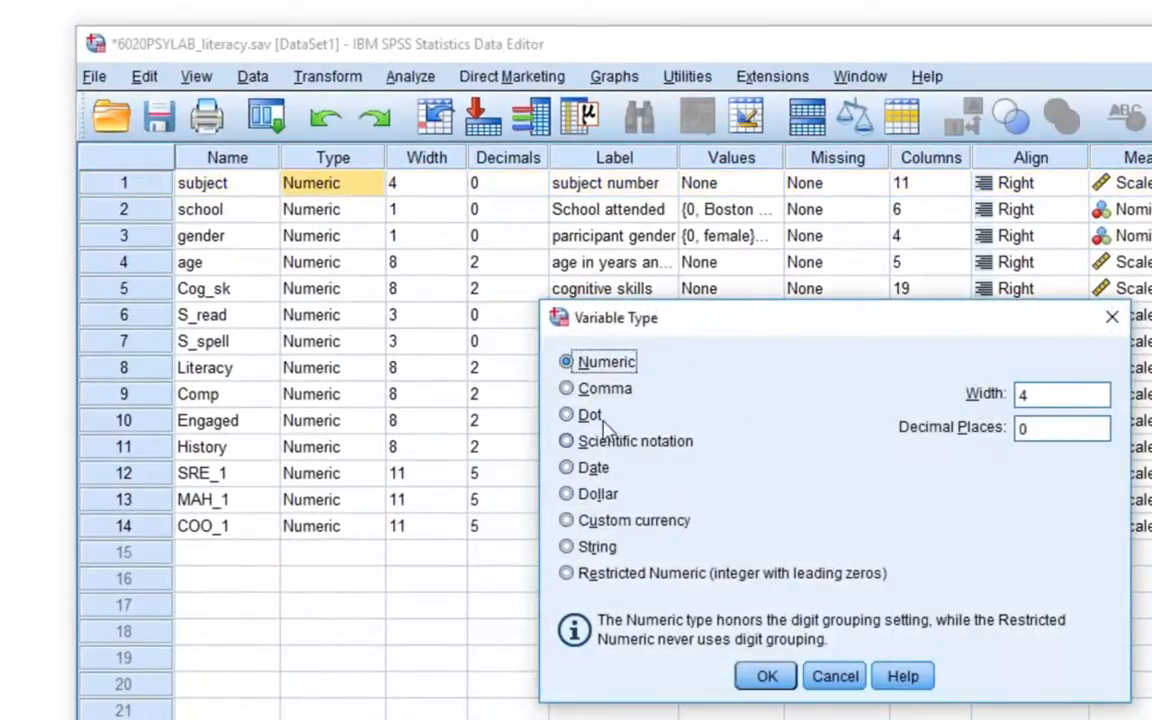
click(835, 676)
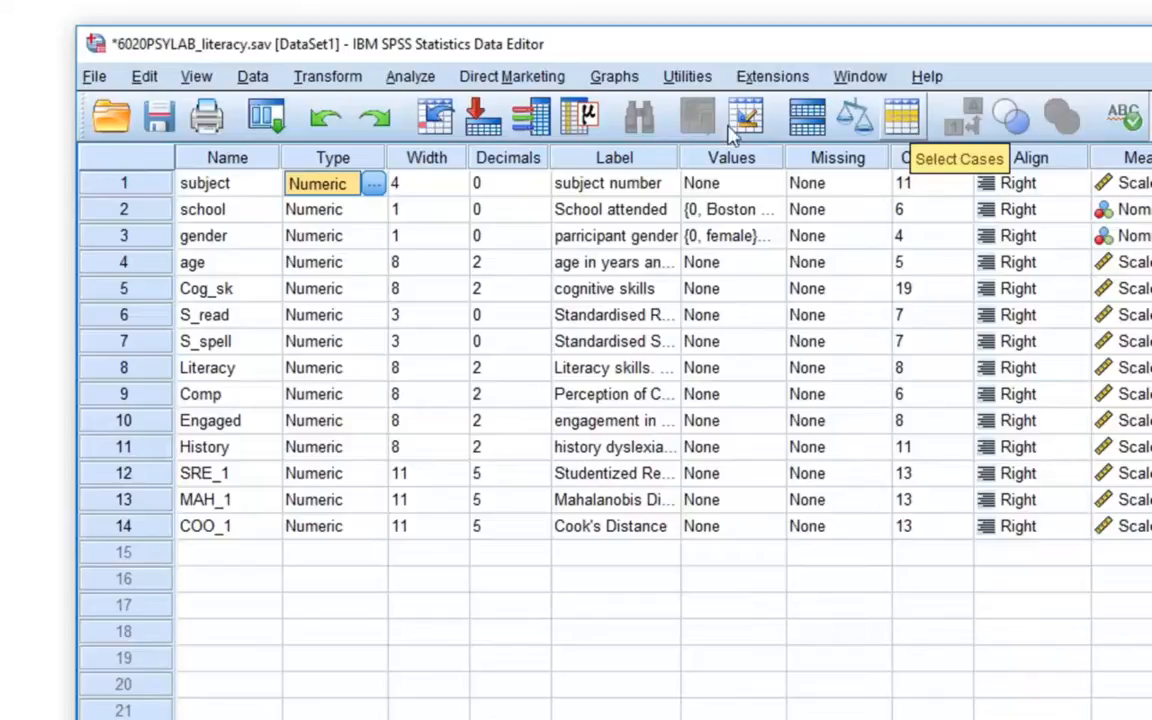
click(253, 78)
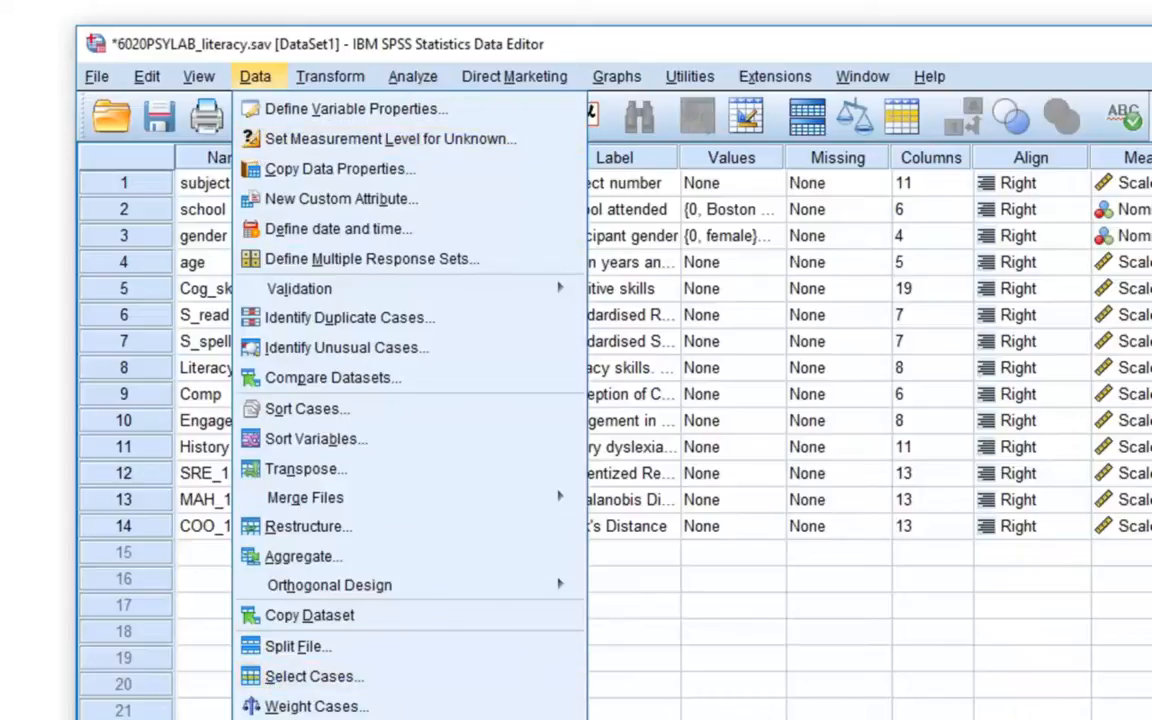
key(Escape)
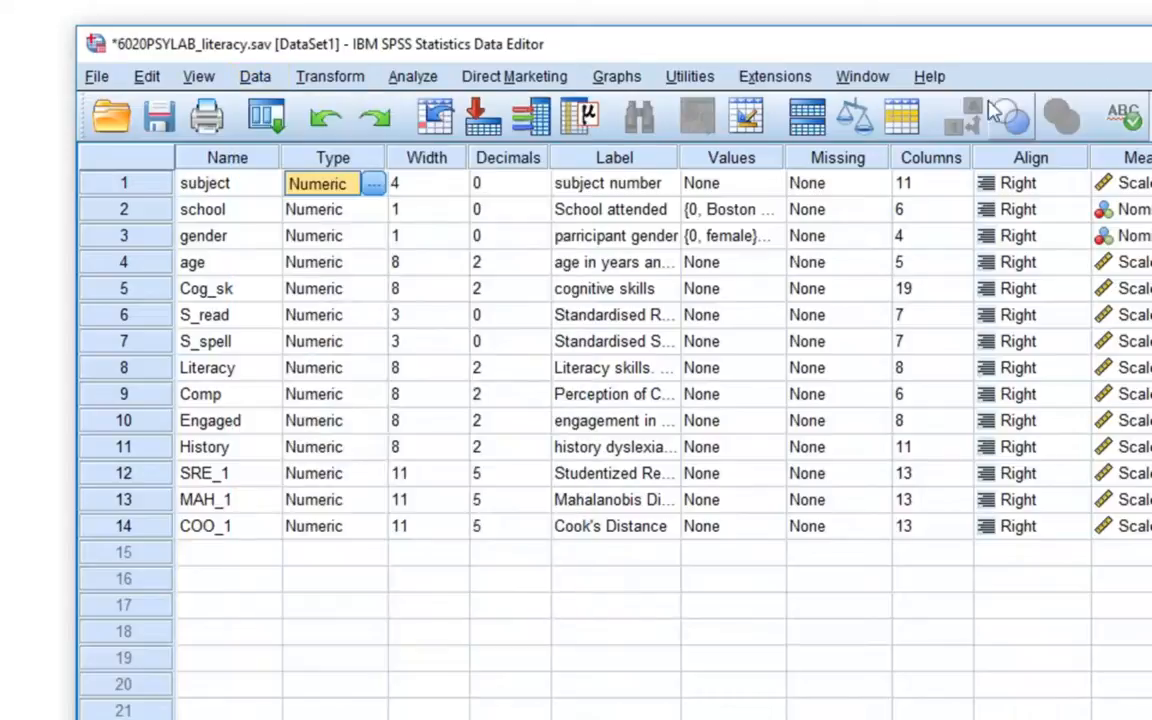
Set up Select Cases with the if-condition subject > 0.
click(901, 117)
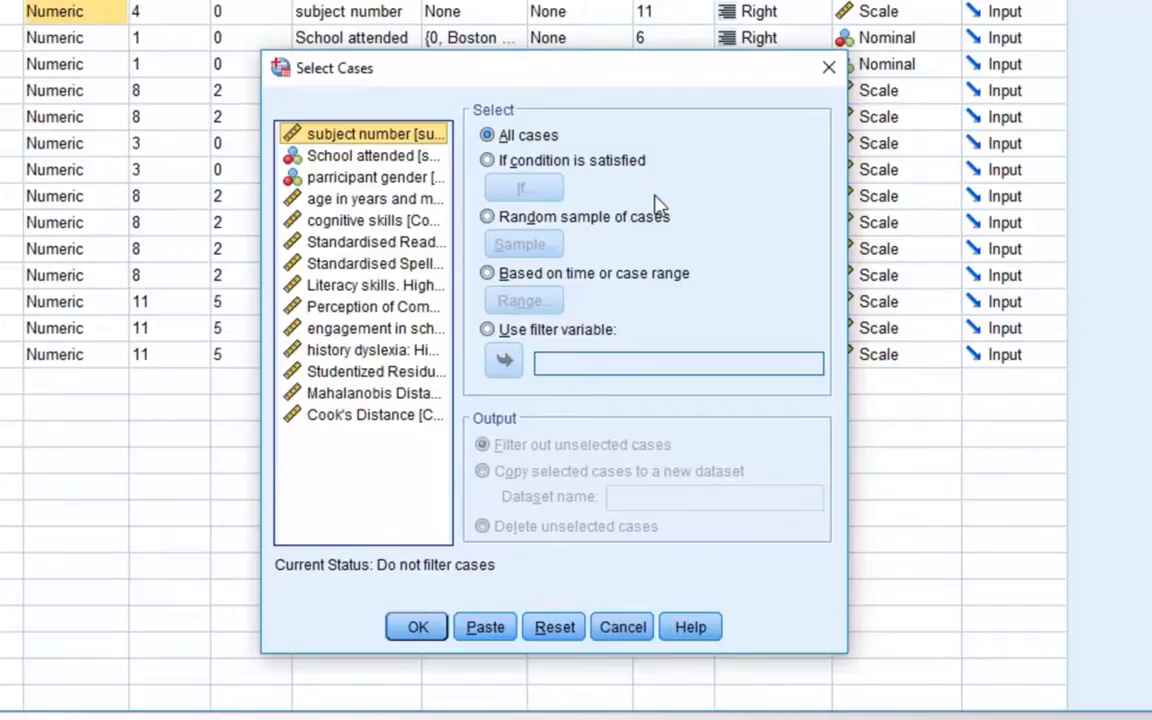
click(494, 165)
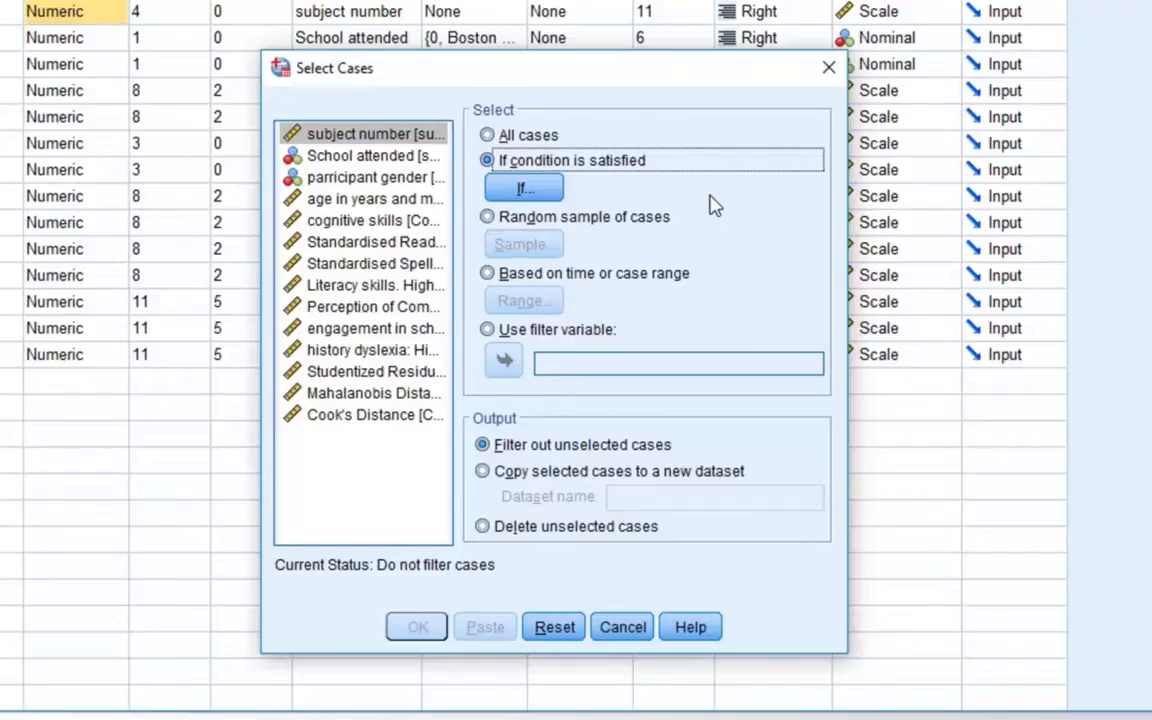
click(546, 196)
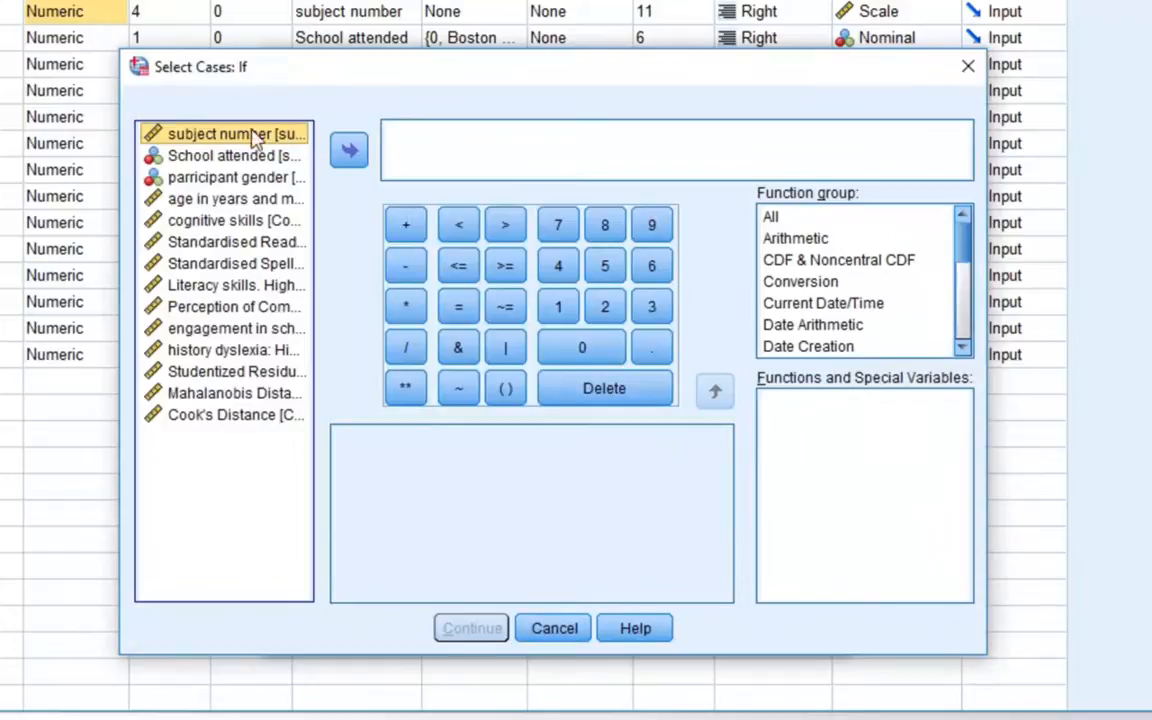
click(350, 150)
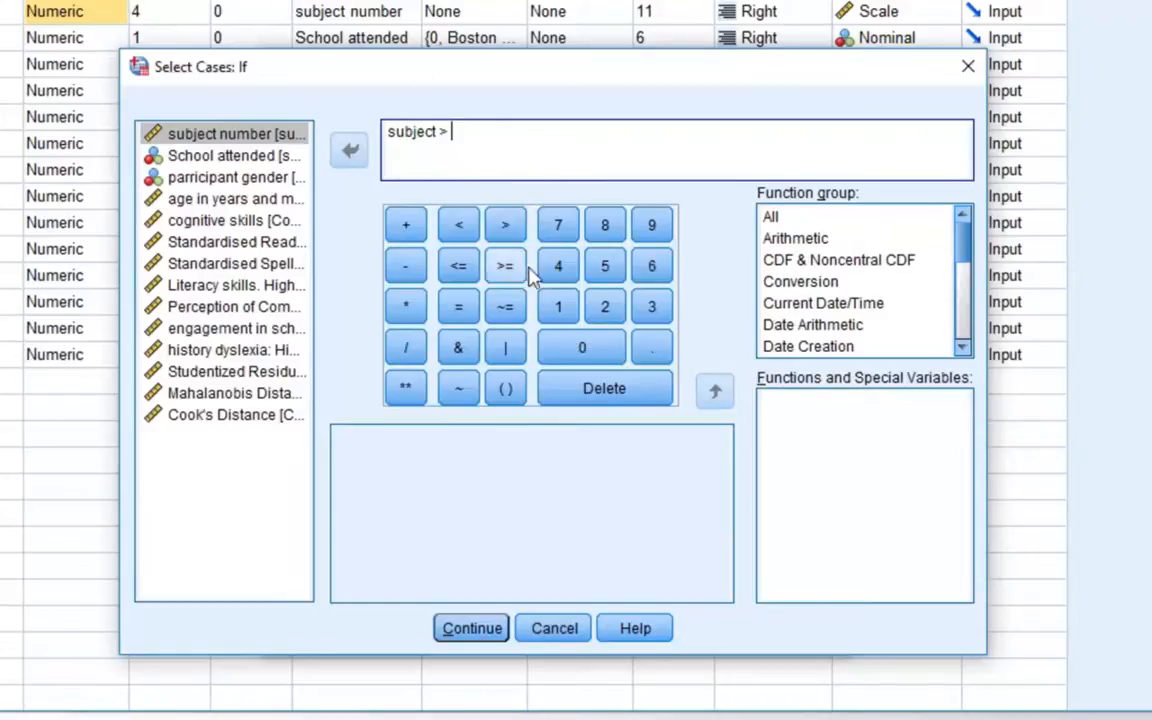
click(574, 356)
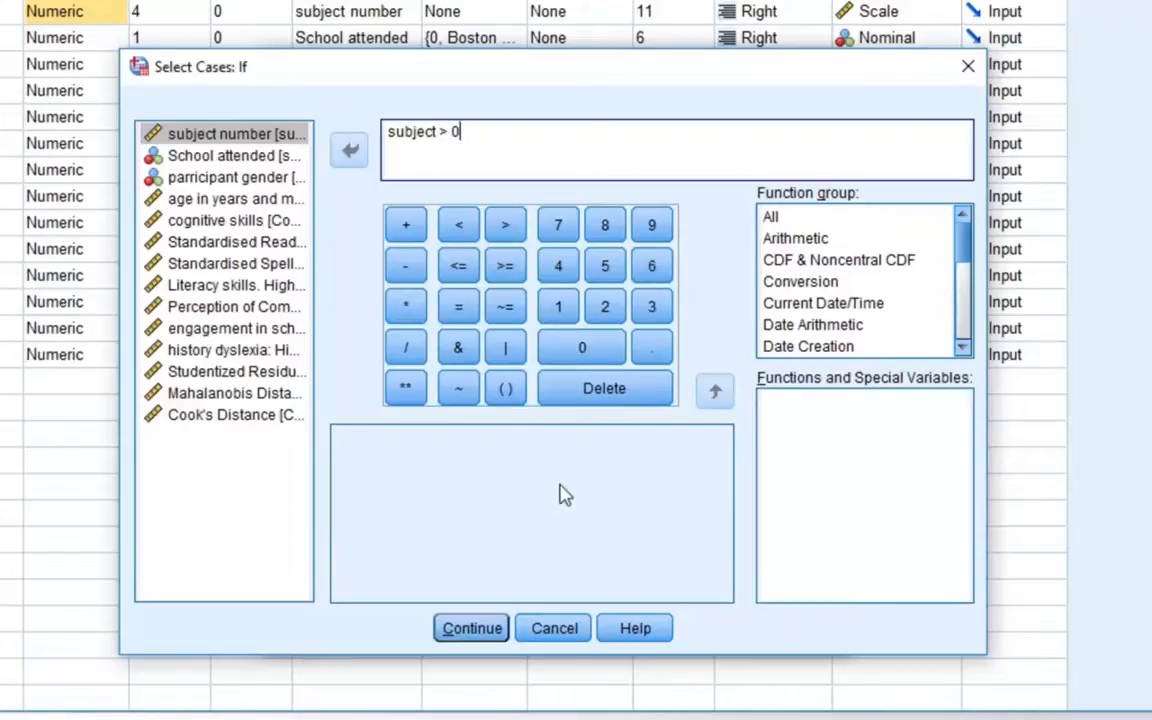
click(203, 199)
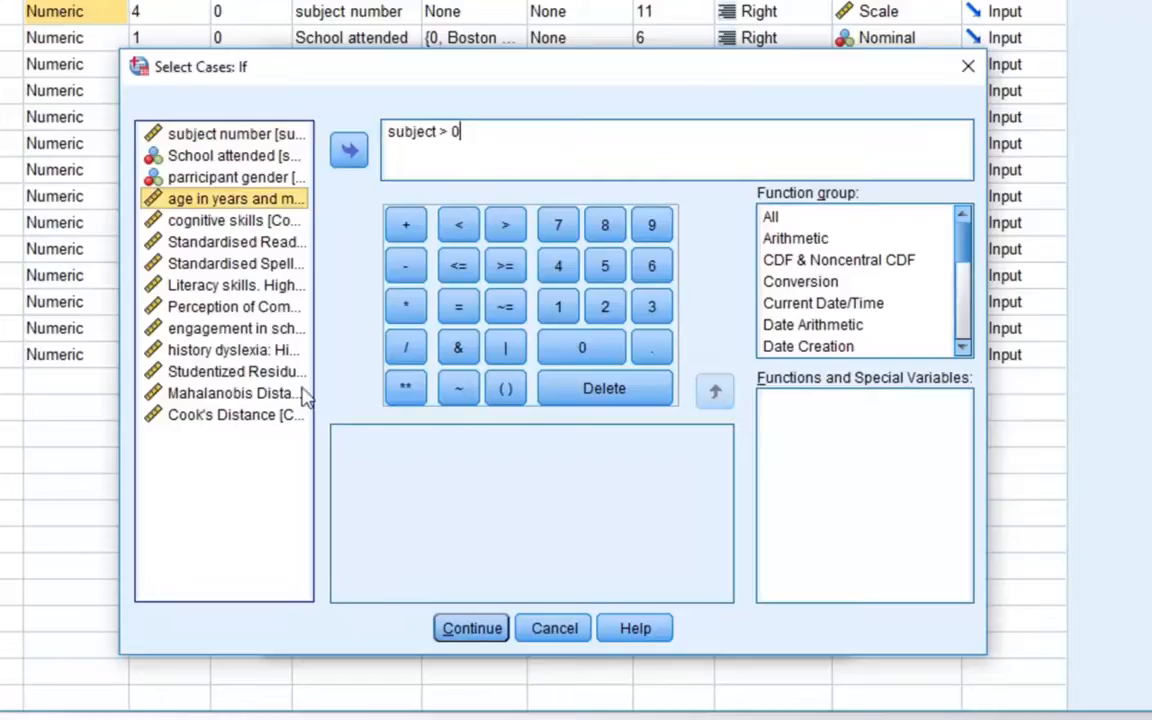
click(472, 628)
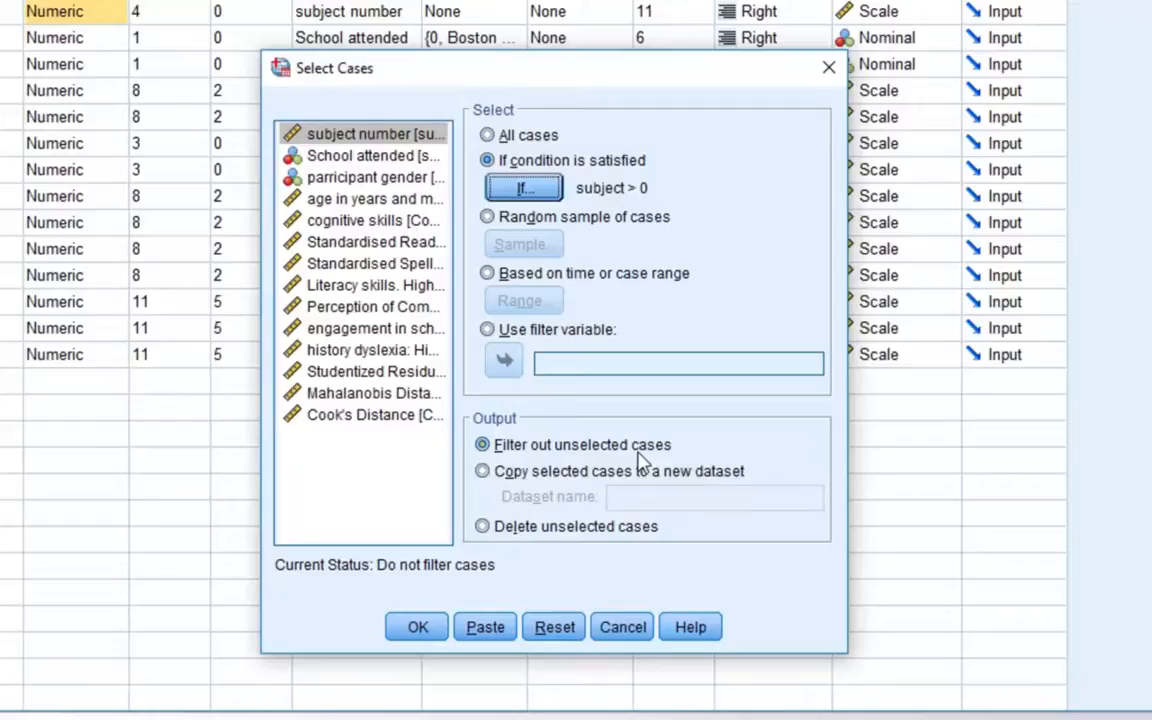
Set the case selection's output to filter out unselected cases and apply it.
click(483, 474)
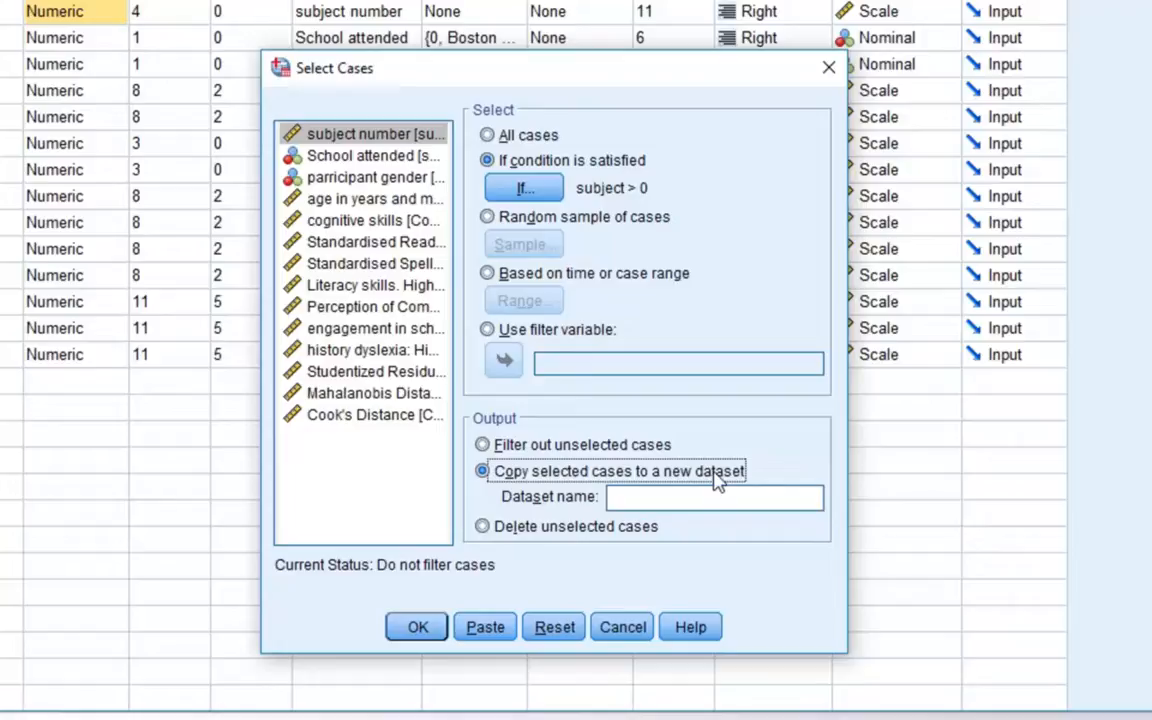
click(486, 530)
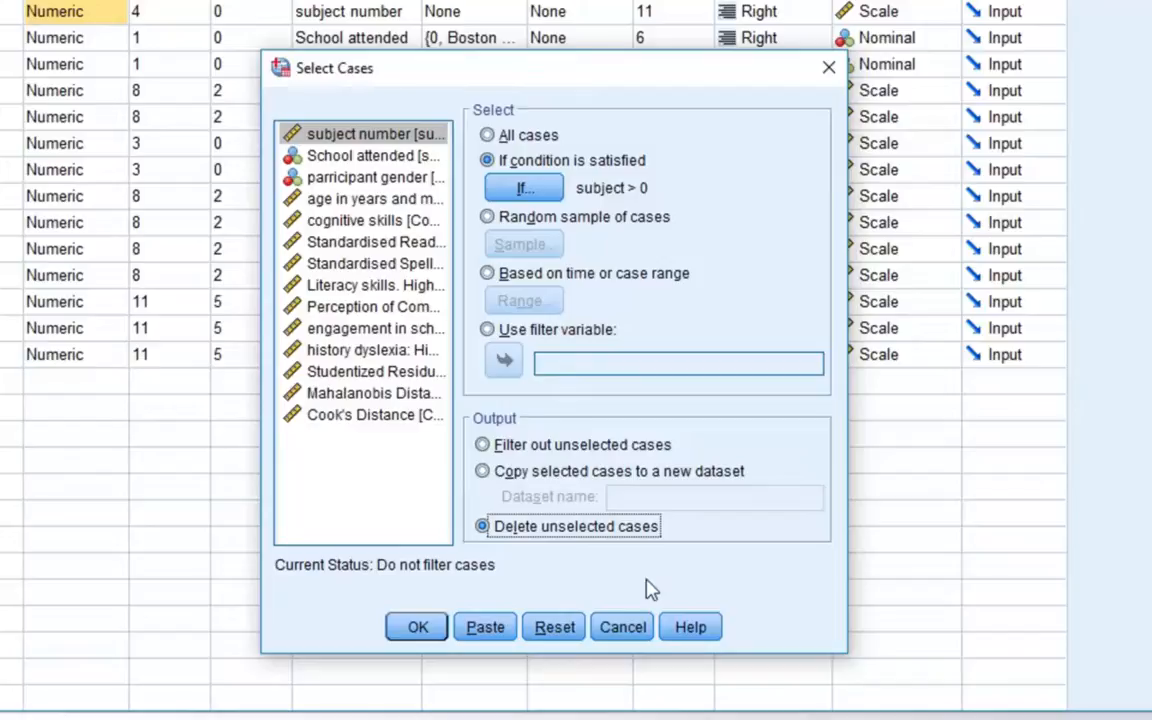
click(505, 446)
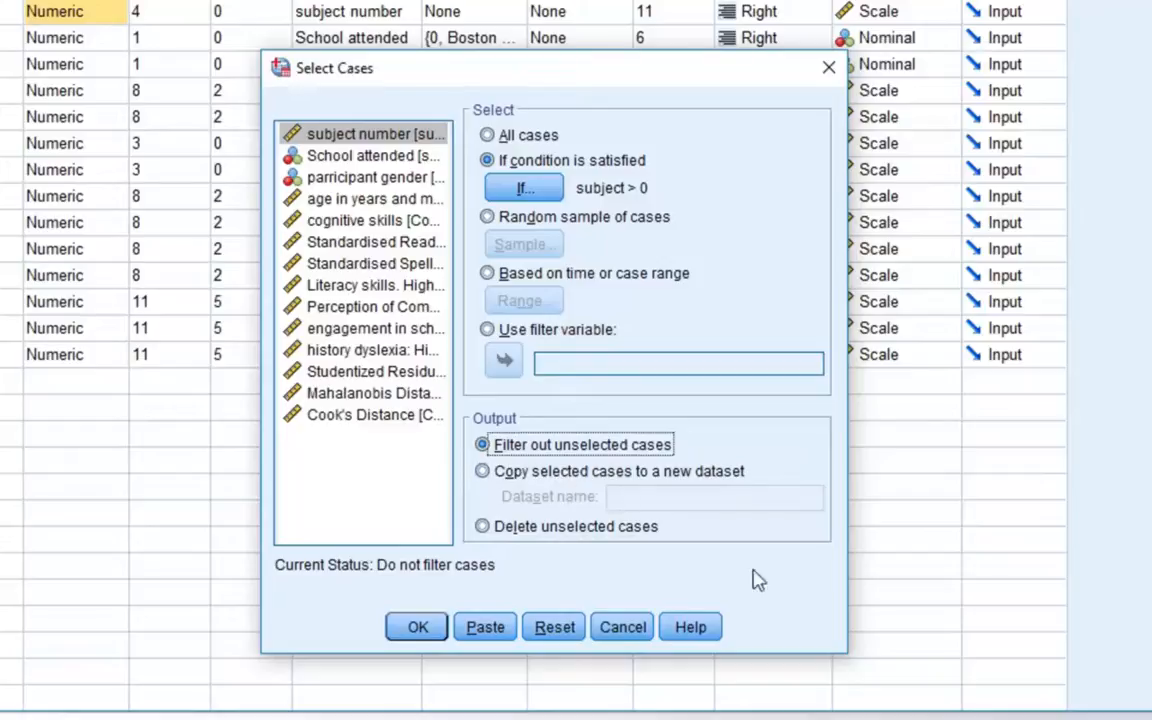
click(418, 628)
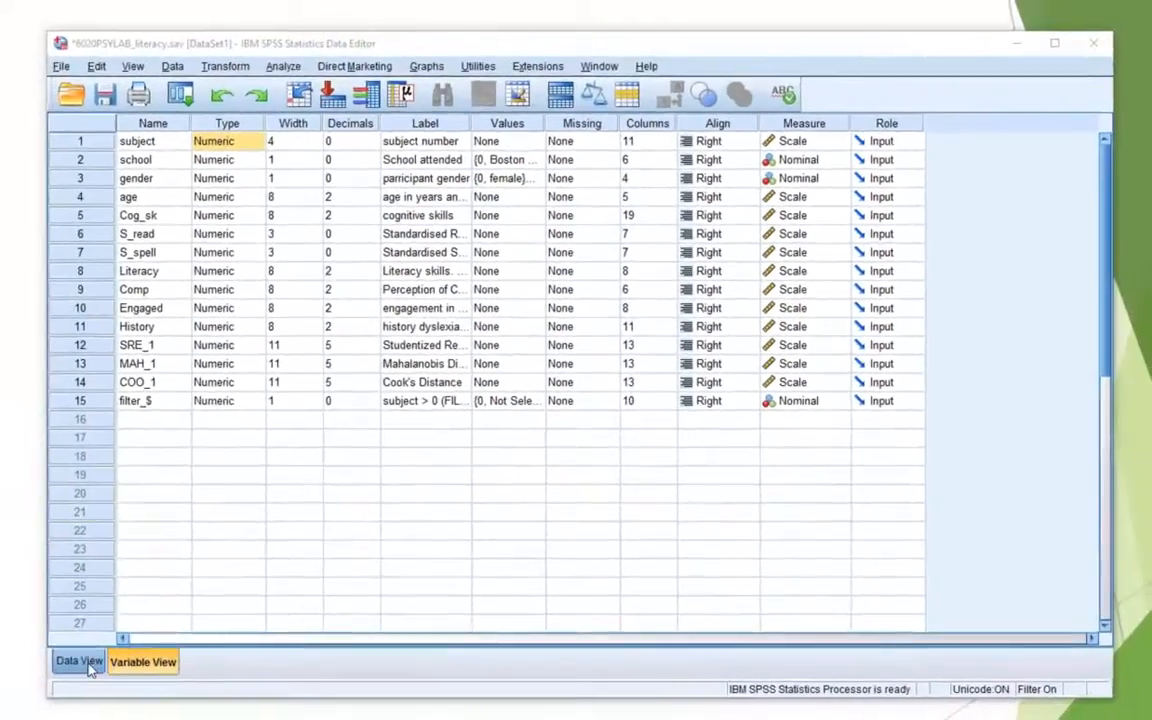
Bring the filter_$ column into view in Data View and display its values as value labels.
click(80, 662)
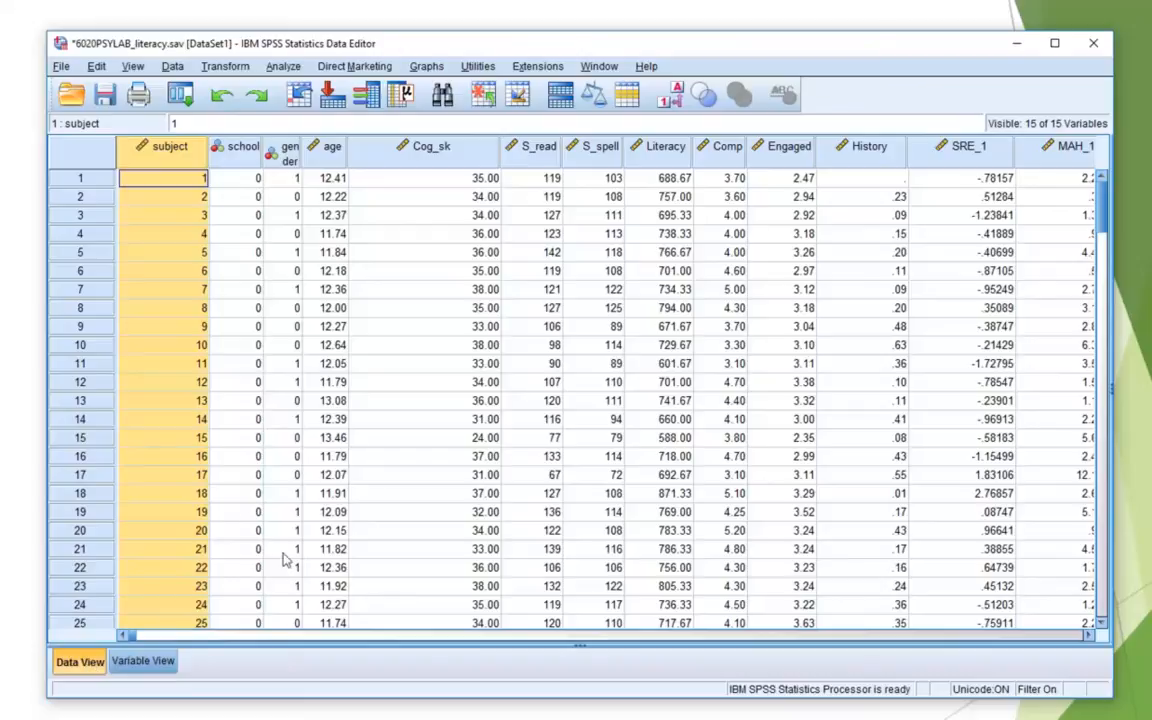
drag(133, 635, 872, 640)
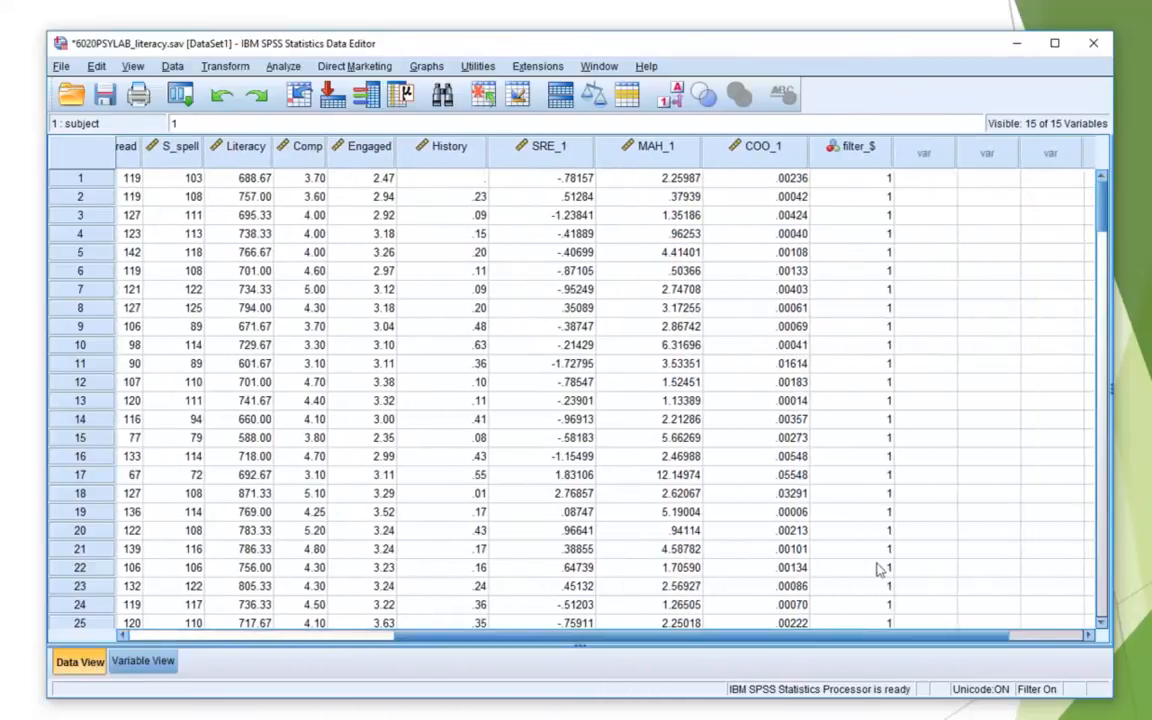
mouse_move(871, 152)
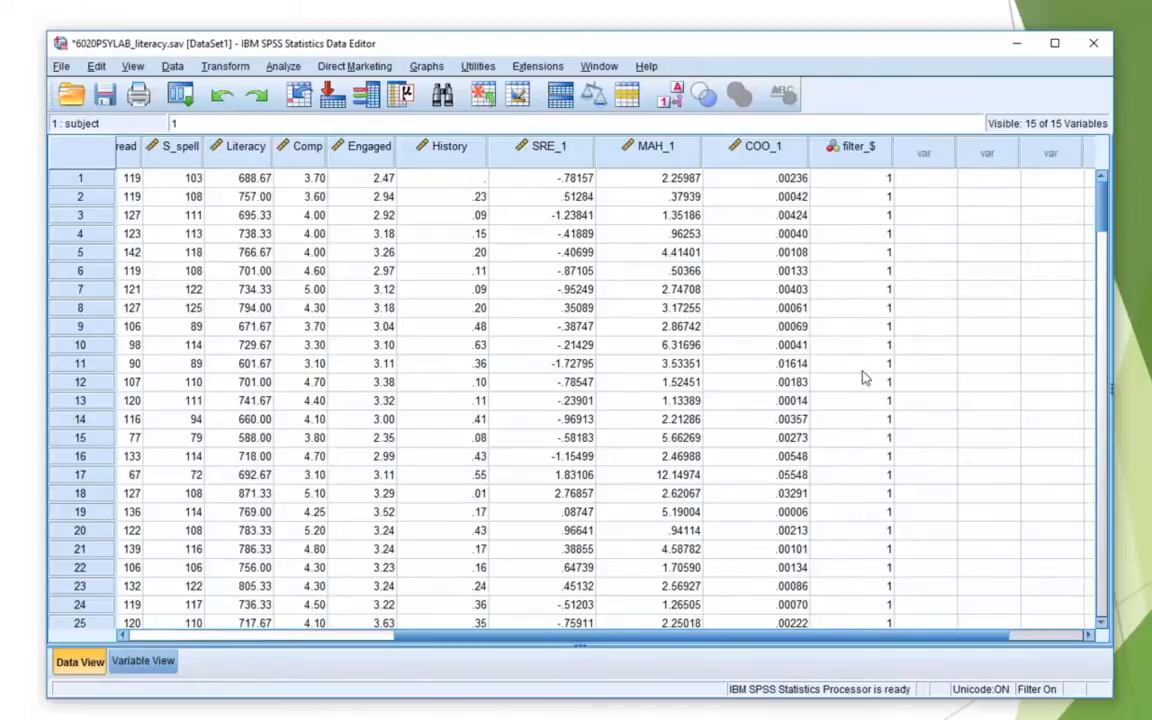
click(677, 101)
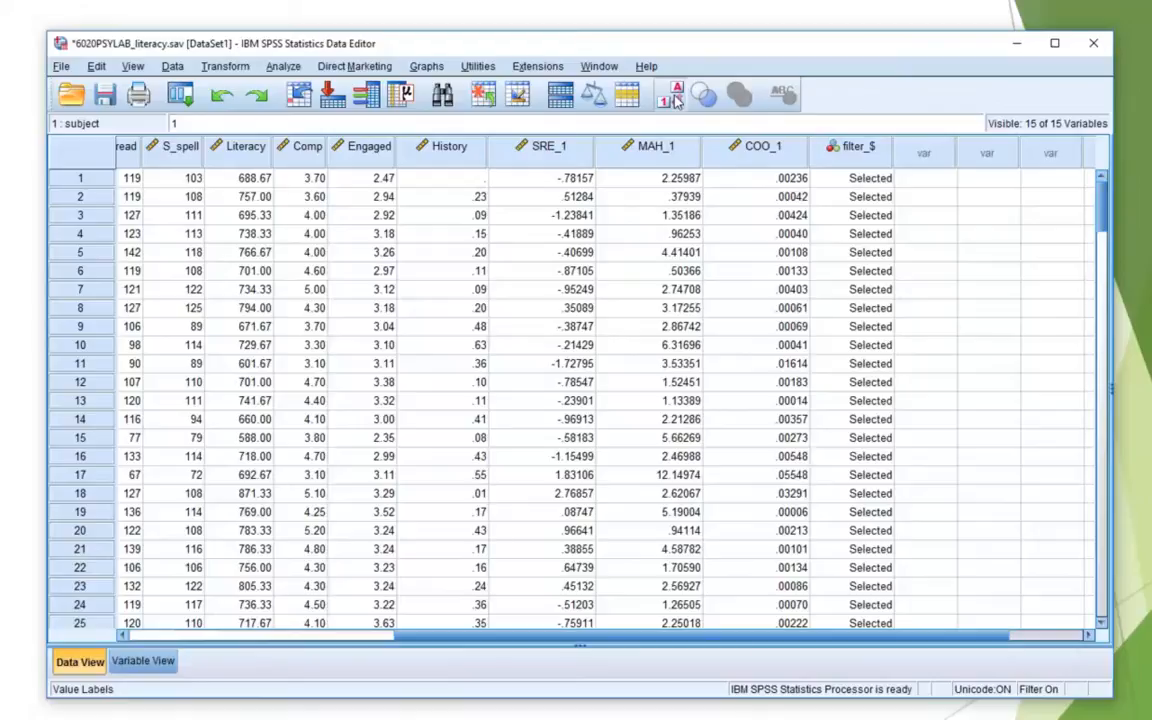
click(677, 101)
click(677, 101)
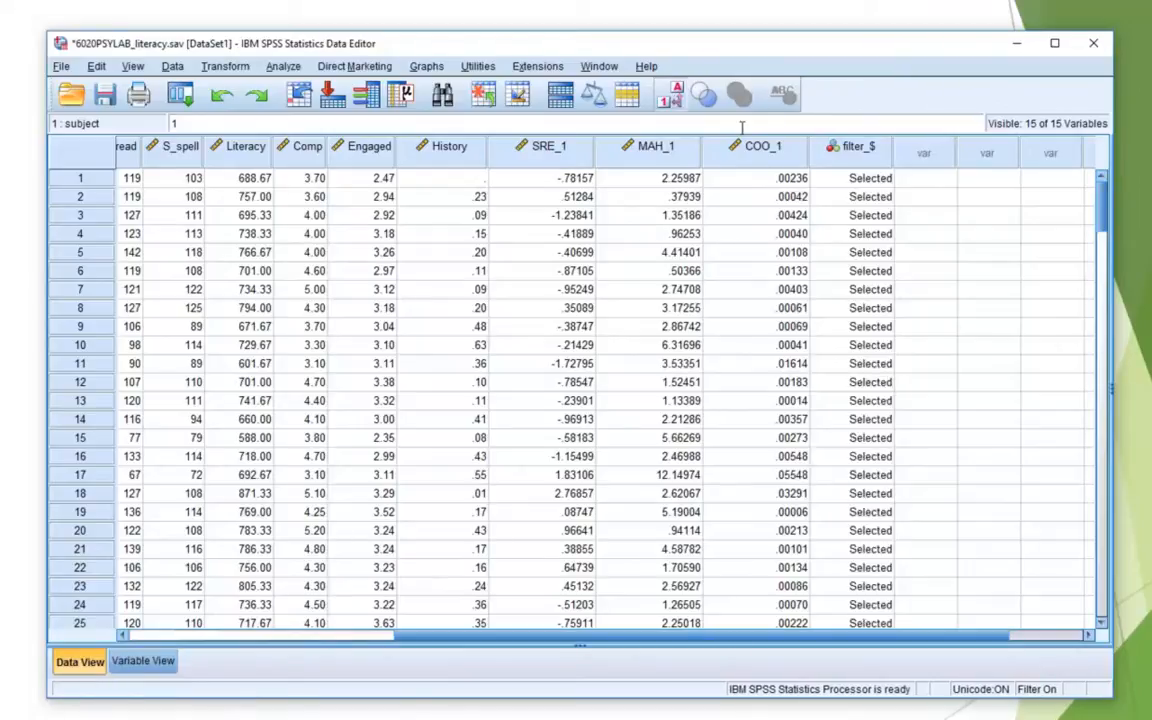
Set the filter_$ value of case 1 to Not Selected.
click(887, 182)
click(887, 182)
click(884, 178)
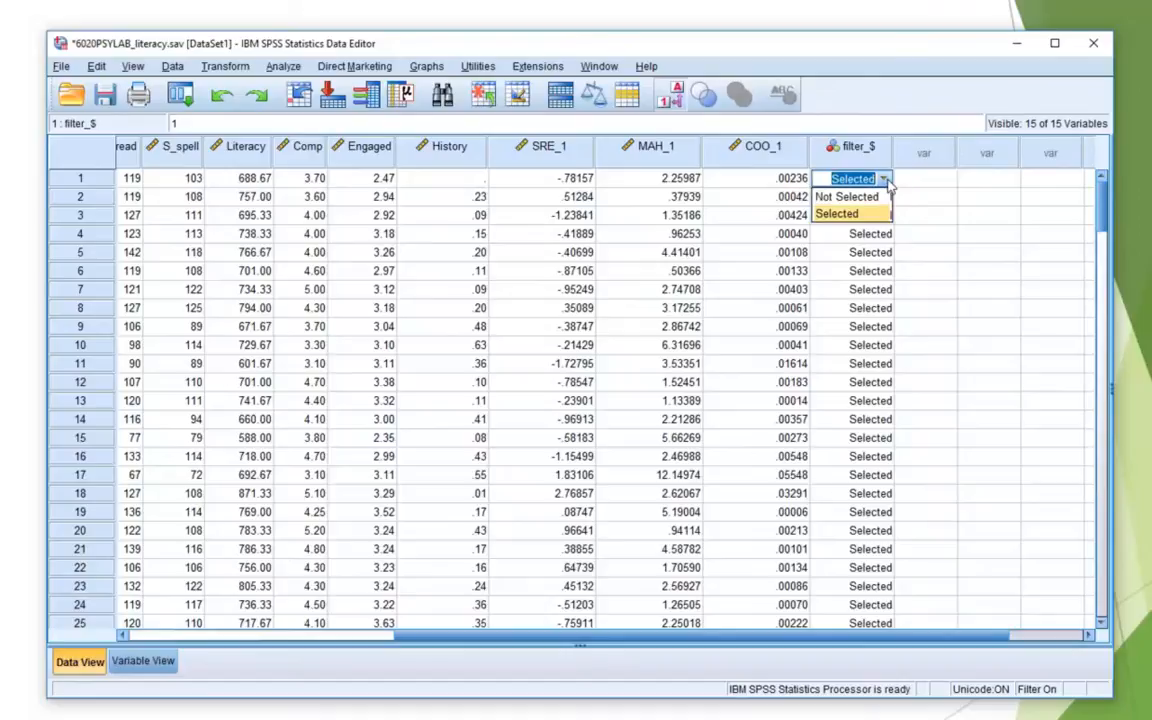
click(862, 200)
click(915, 198)
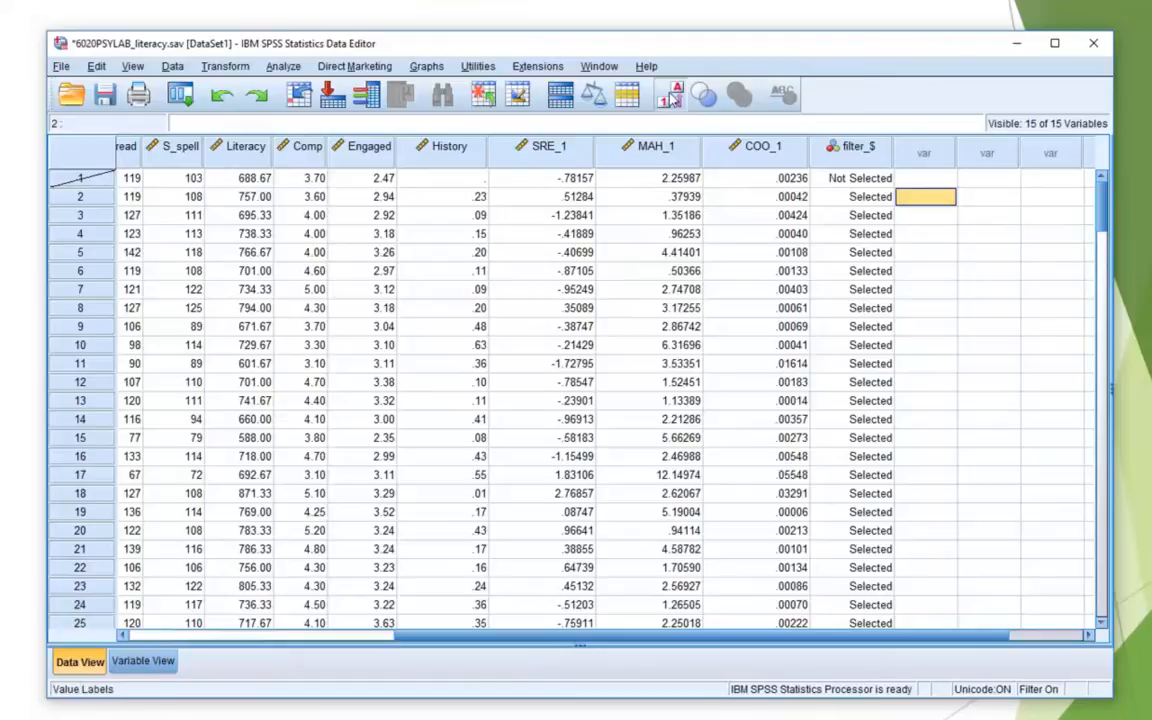
Display numeric codes instead of value labels and set case 1's filter_$ value to 1.
click(671, 96)
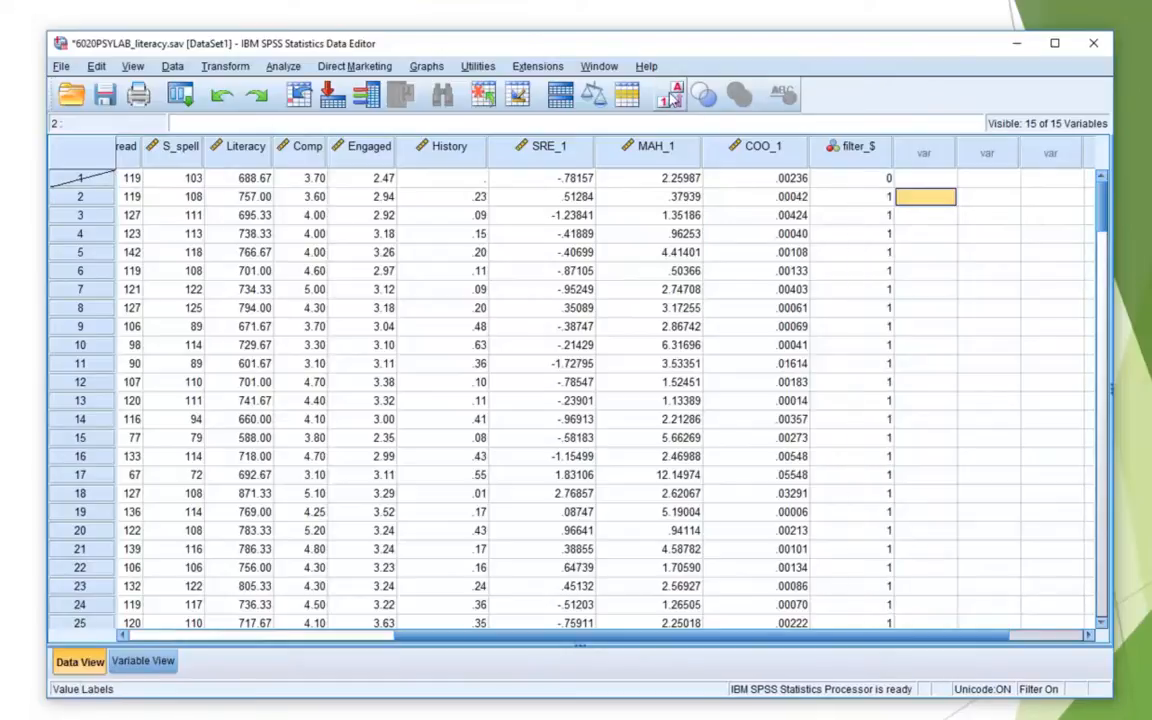
click(884, 181)
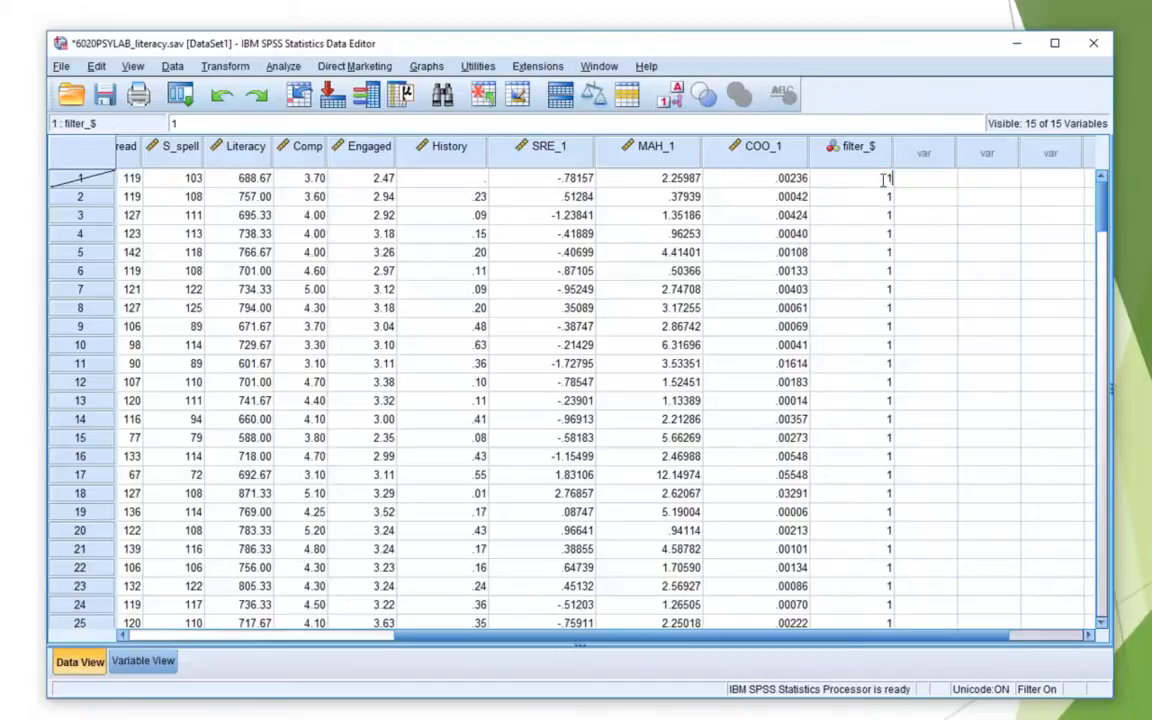
text(1)
click(884, 197)
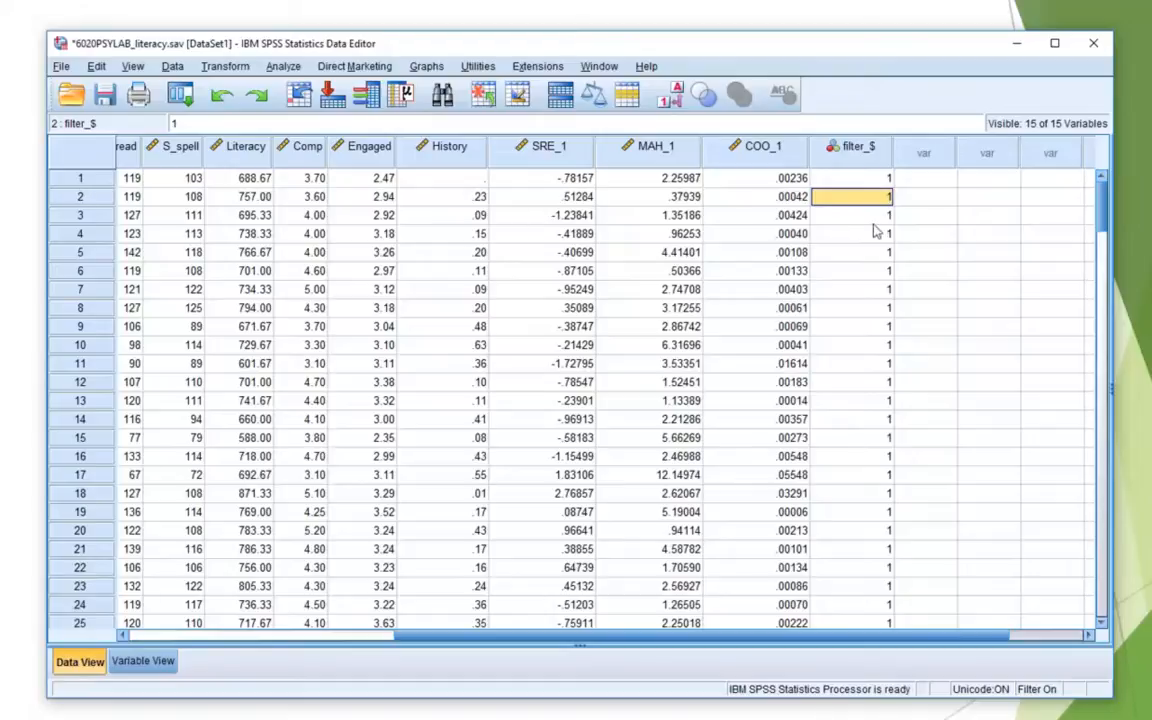
Exclude case 1 from the analysis by setting its filter_$ value to 0.
click(879, 180)
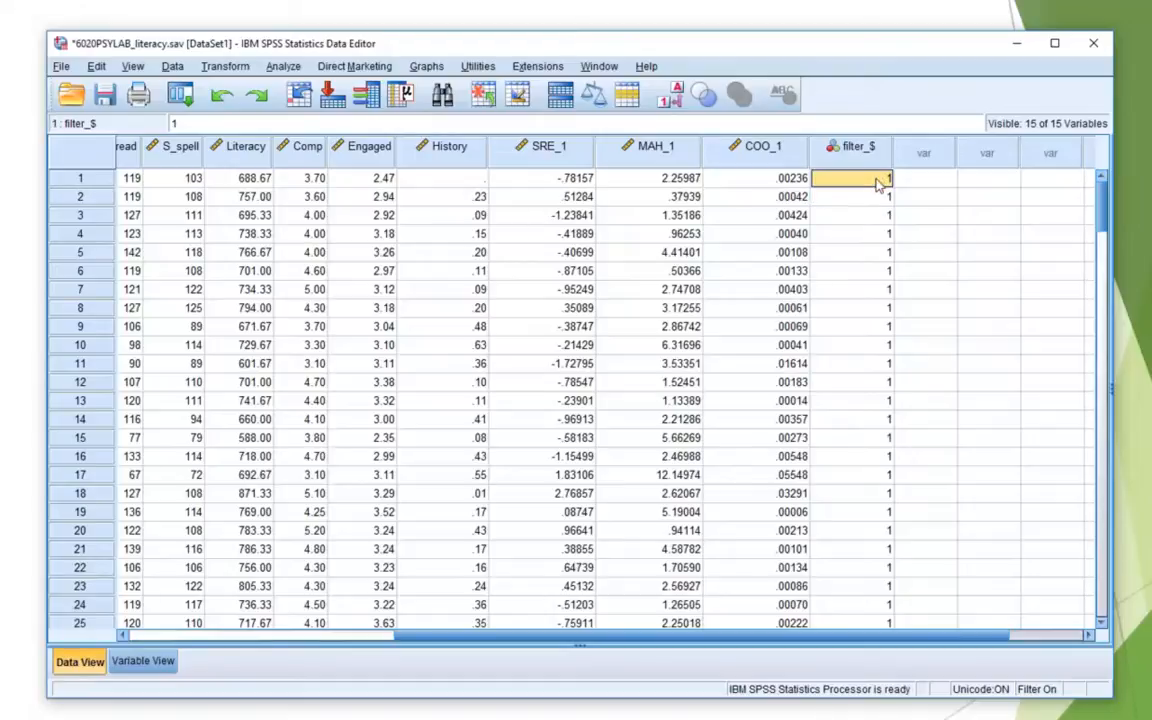
text(0)
key(Return)
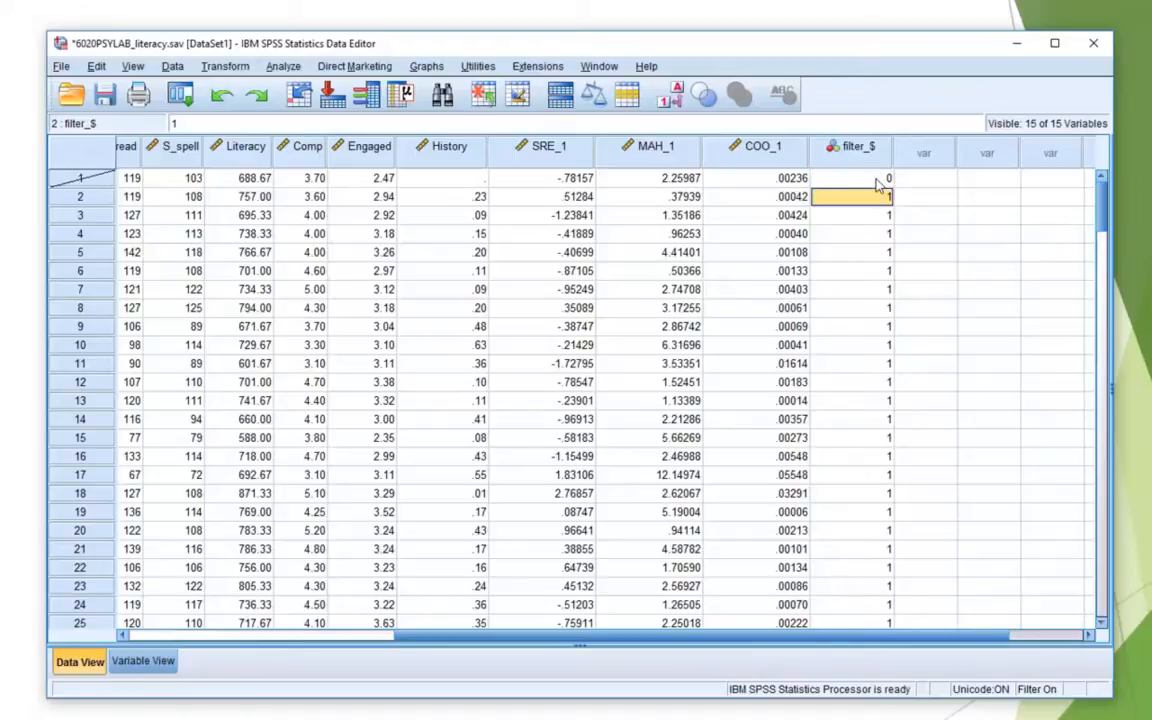
click(878, 184)
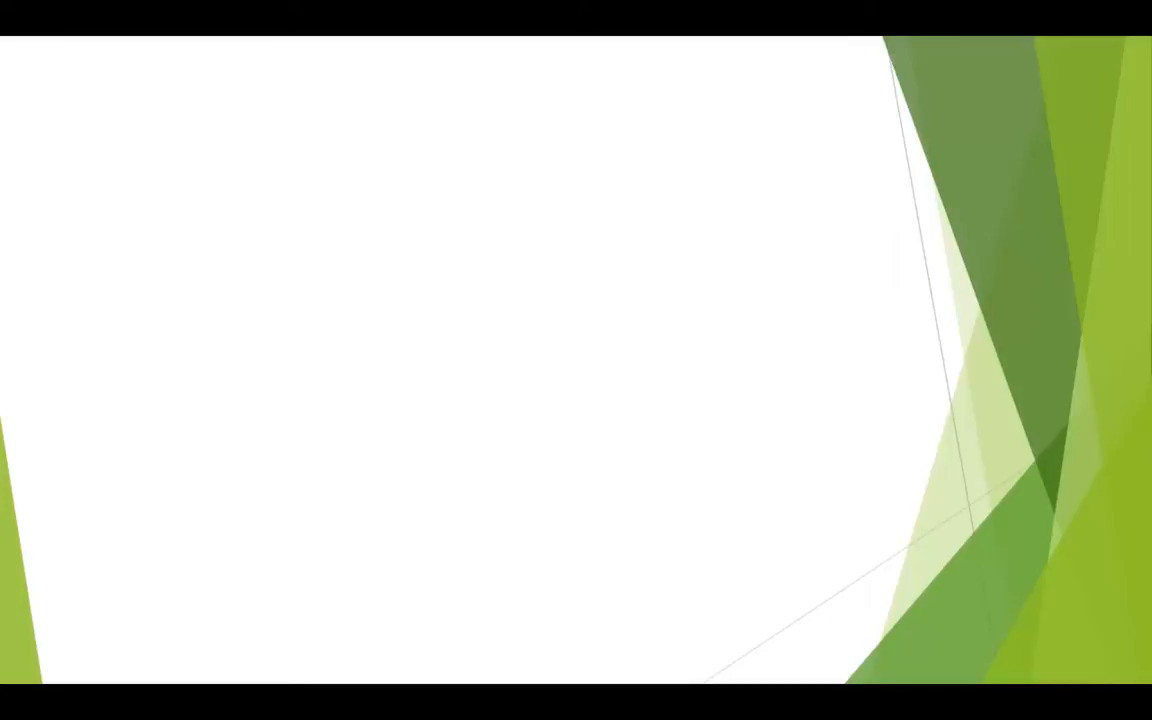
Switch to the reopened 6020PSYLAB_literacy.sav in SPSS and check case 1's value in the filter_$ column.
key(alt+Tab)
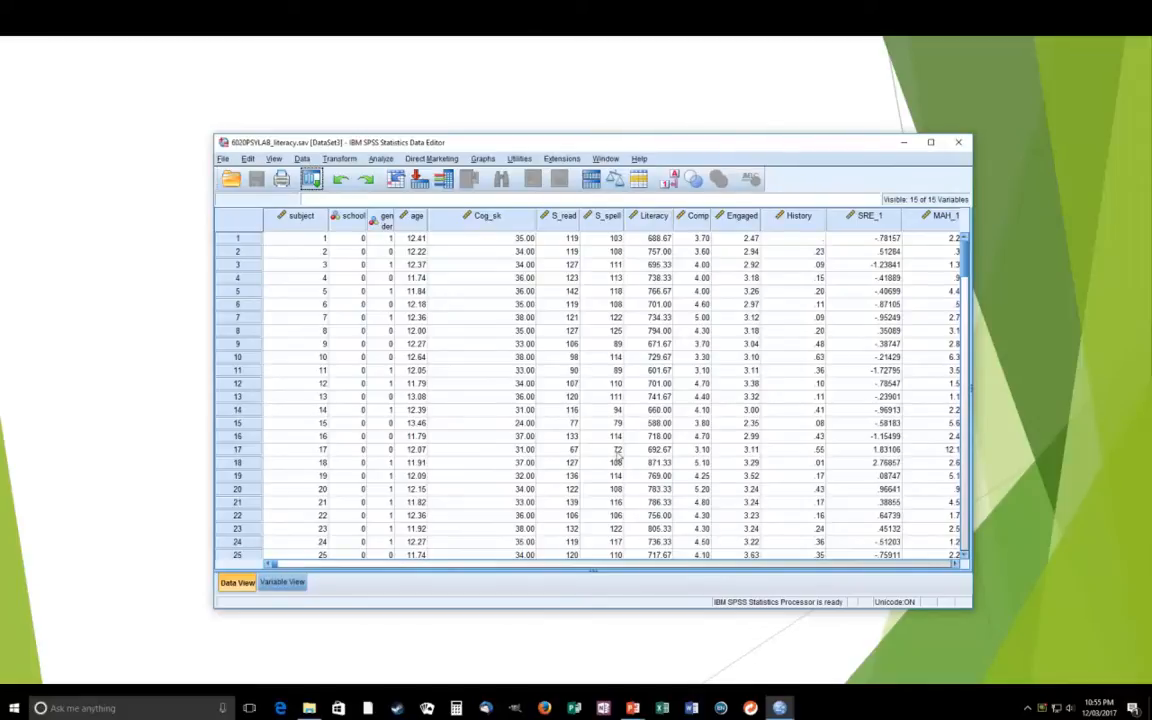
drag(275, 565, 672, 573)
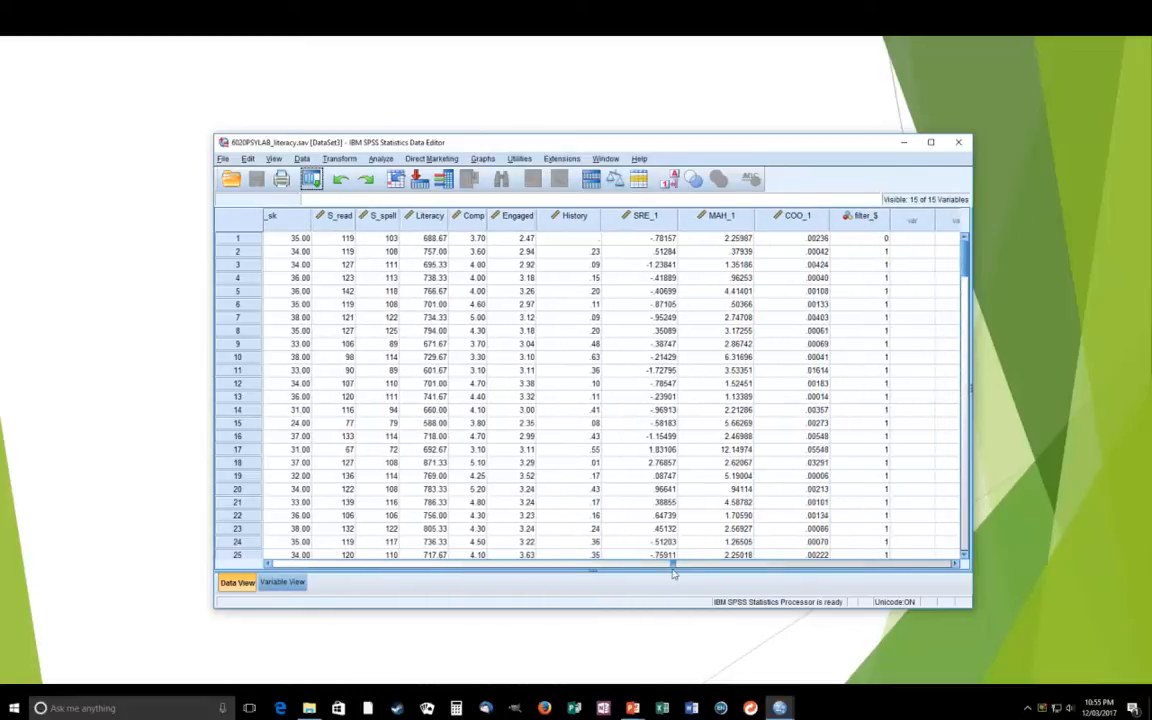
click(884, 240)
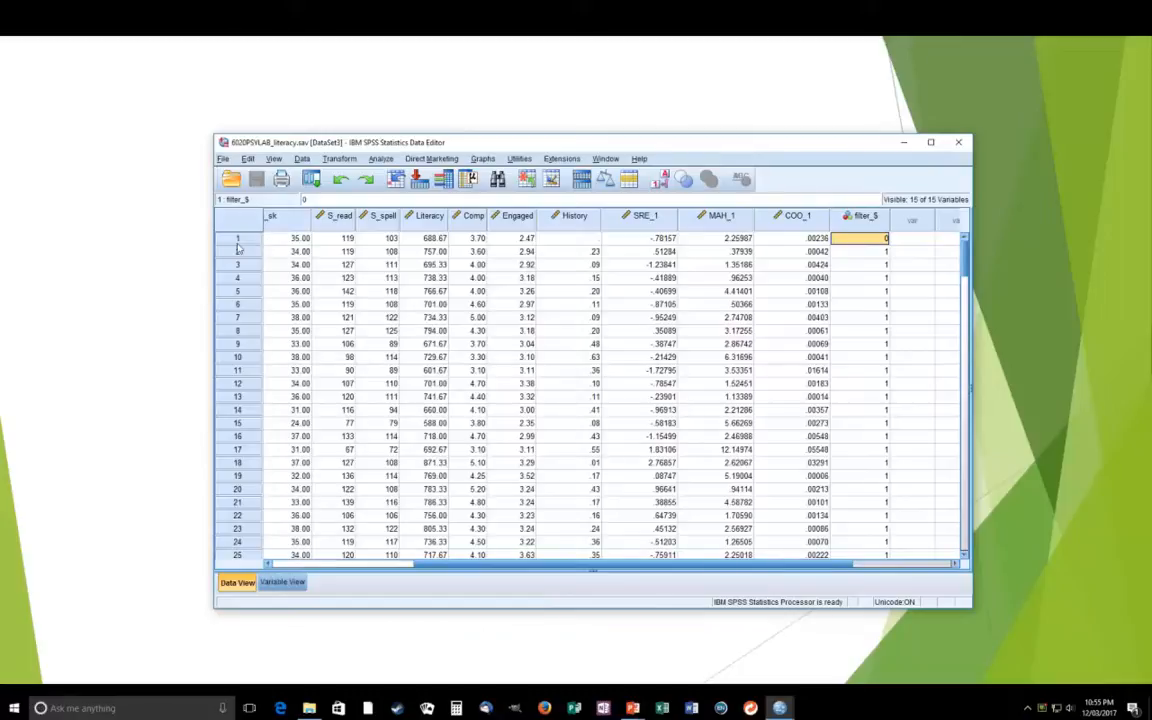
Select cases using subject > 0 (FILTER) as the filter variable, filtering out unselected cases.
click(630, 186)
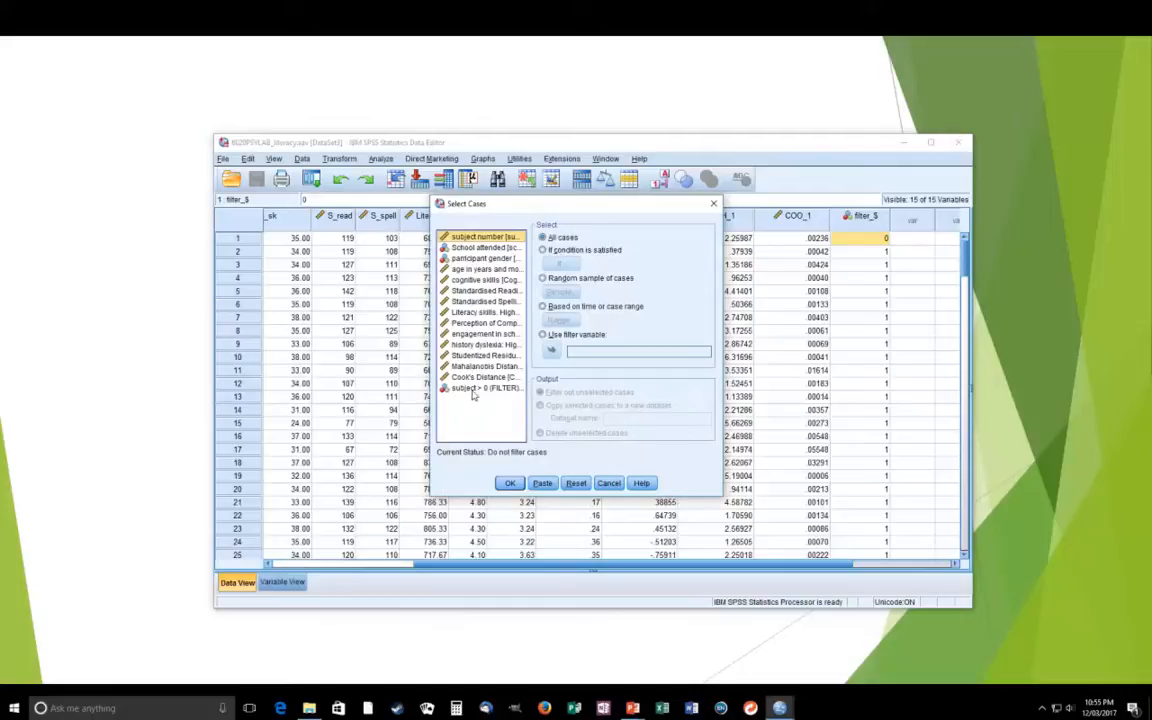
click(465, 388)
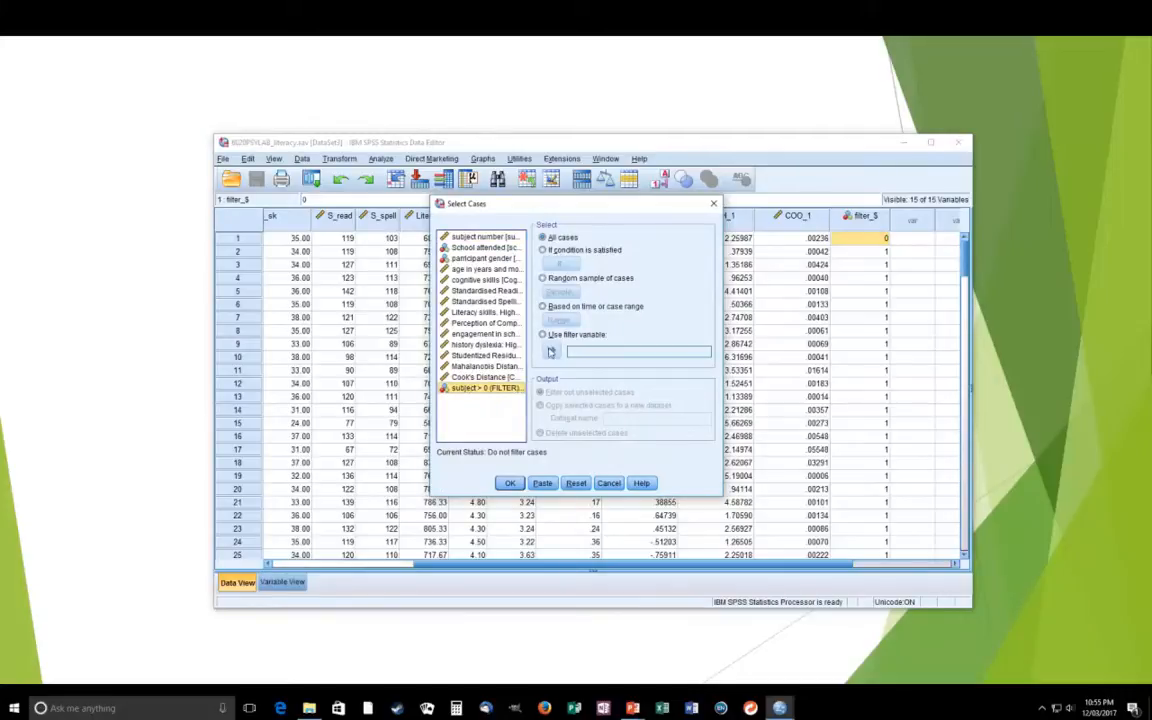
click(543, 335)
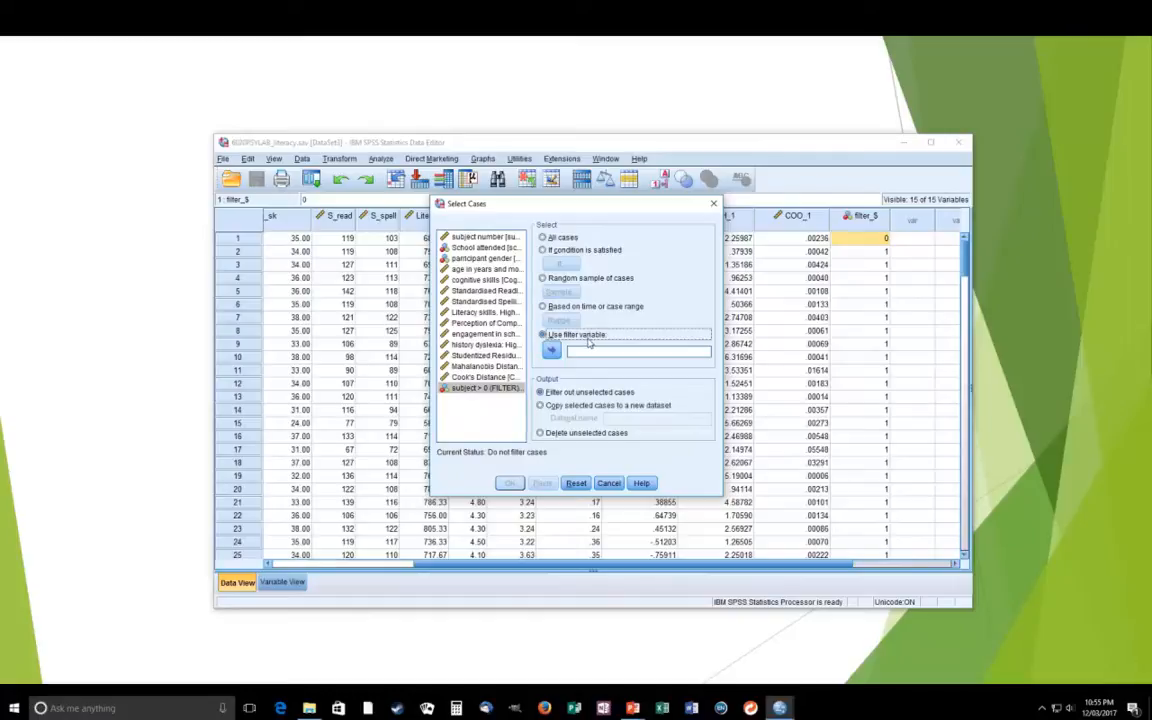
click(552, 351)
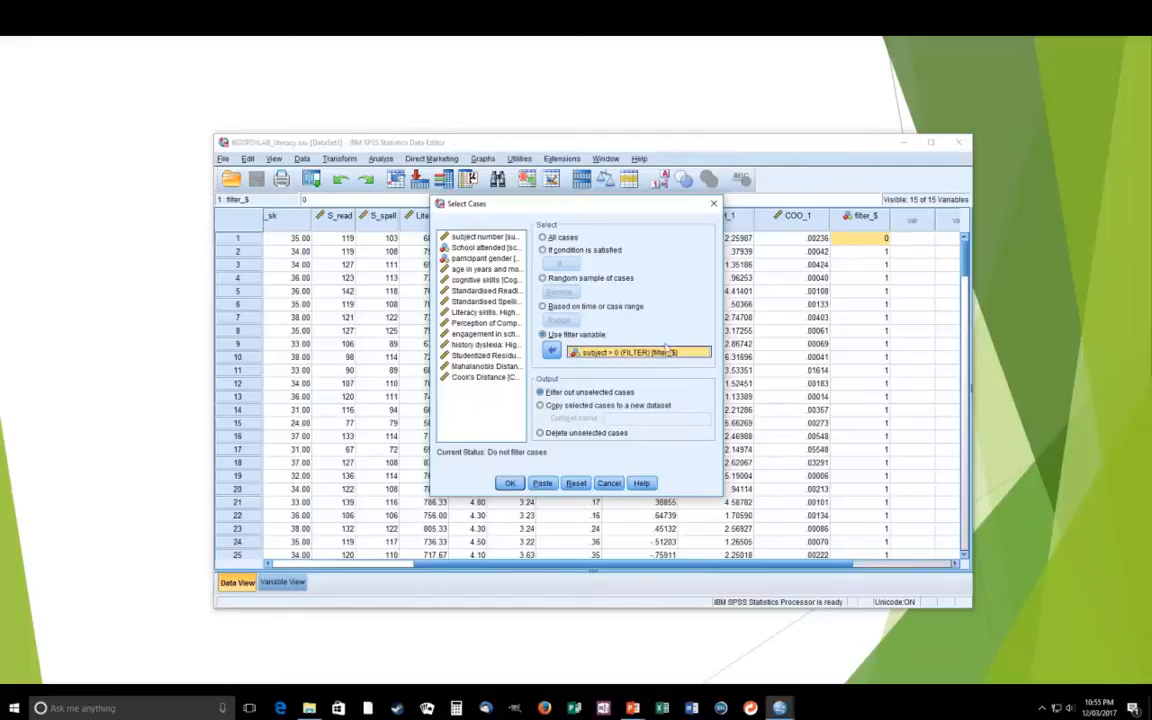
click(510, 484)
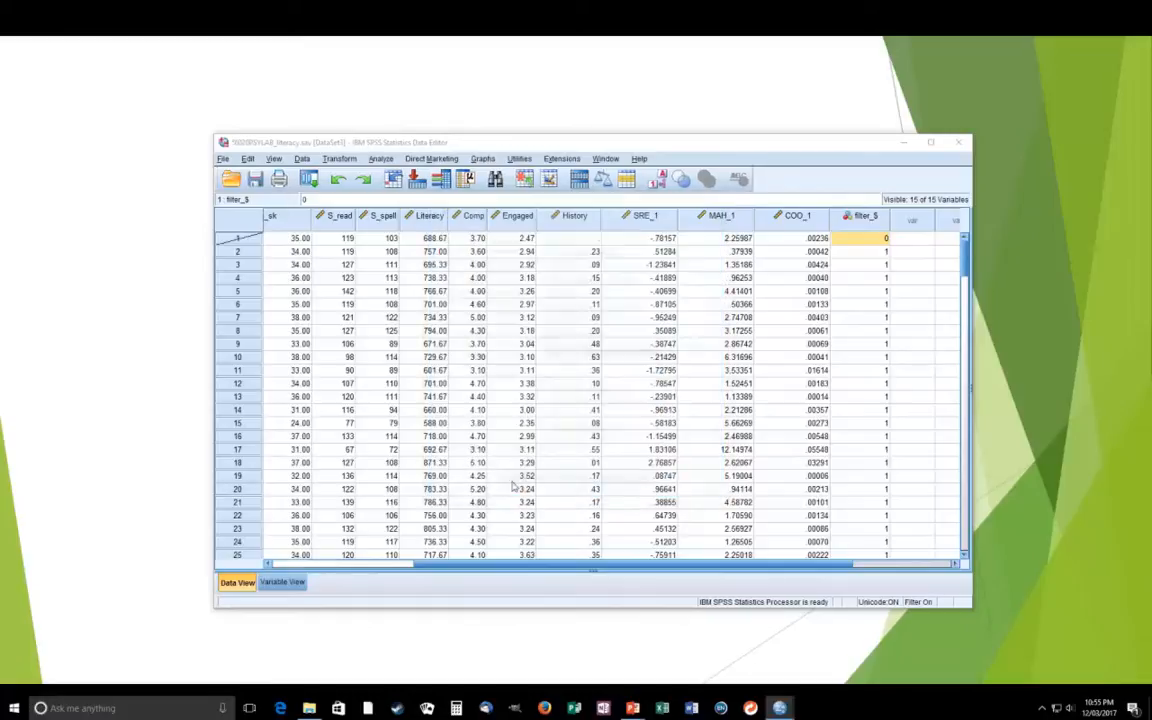